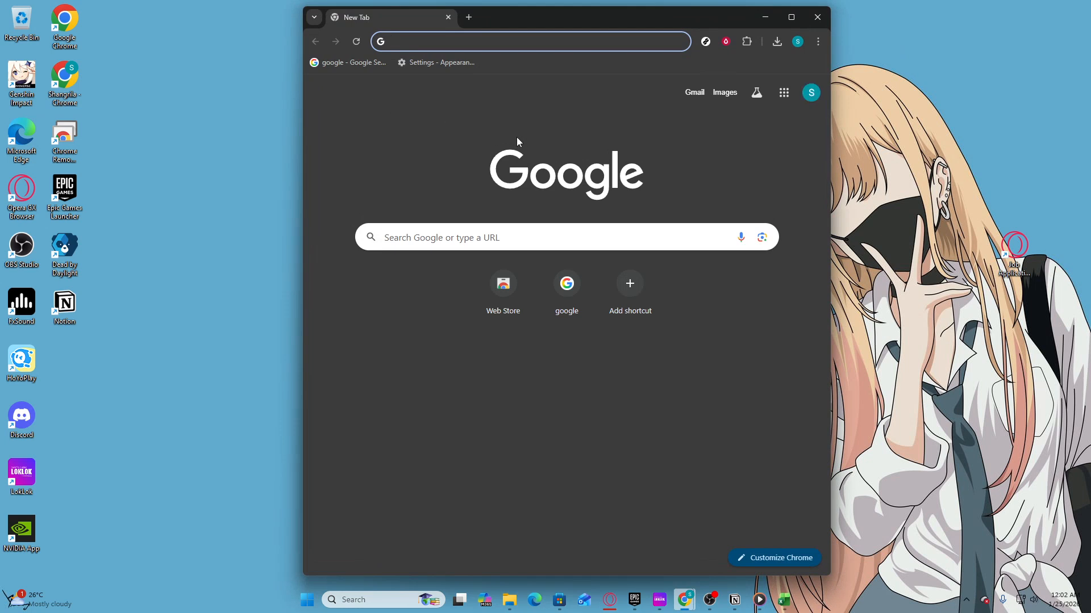
# Step: Open the Notion site in the browser and maximize the window
pyautogui.write('notion')
pyautogui.press('Return')
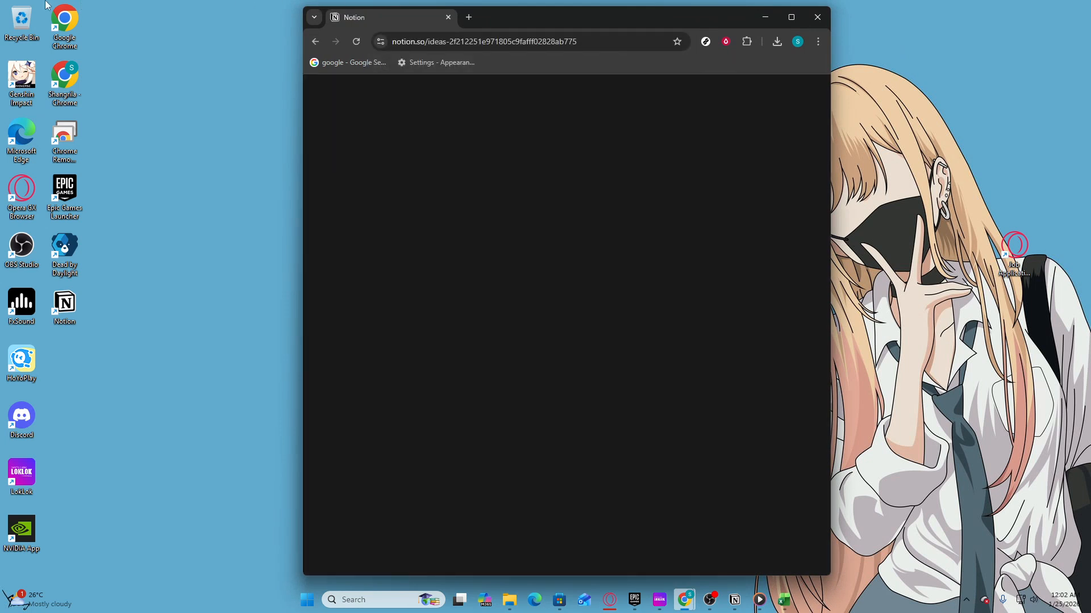
pyautogui.click(788, 14)
# Step: Create a new private page and title it "IDEAS"
pyautogui.moveTo(13, 80)
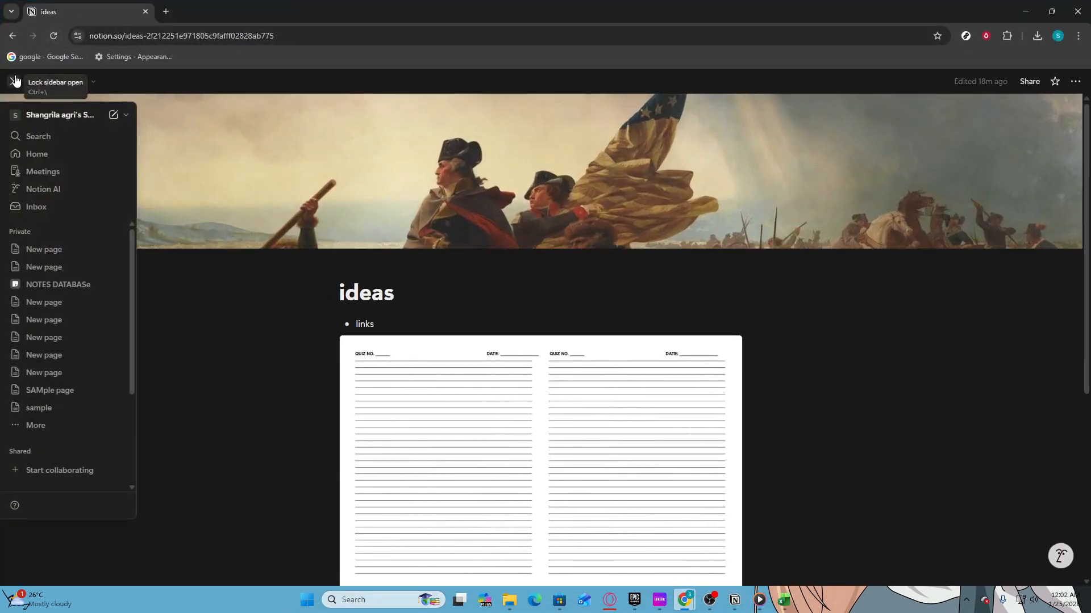
pyautogui.click(113, 231)
pyautogui.moveTo(394, 161)
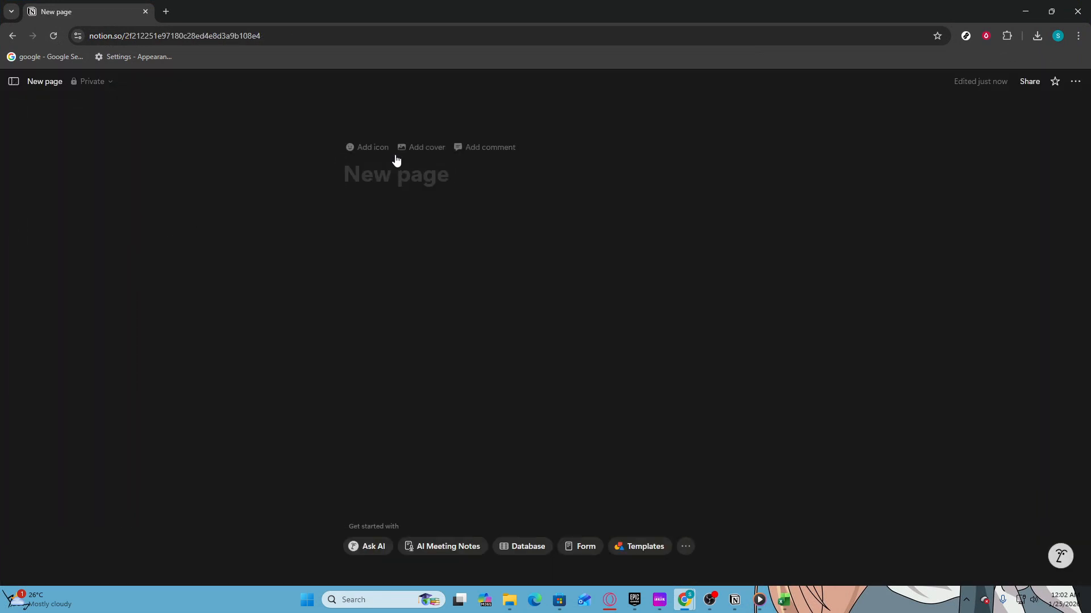
pyautogui.moveTo(13, 81)
pyautogui.write('IDEAD')
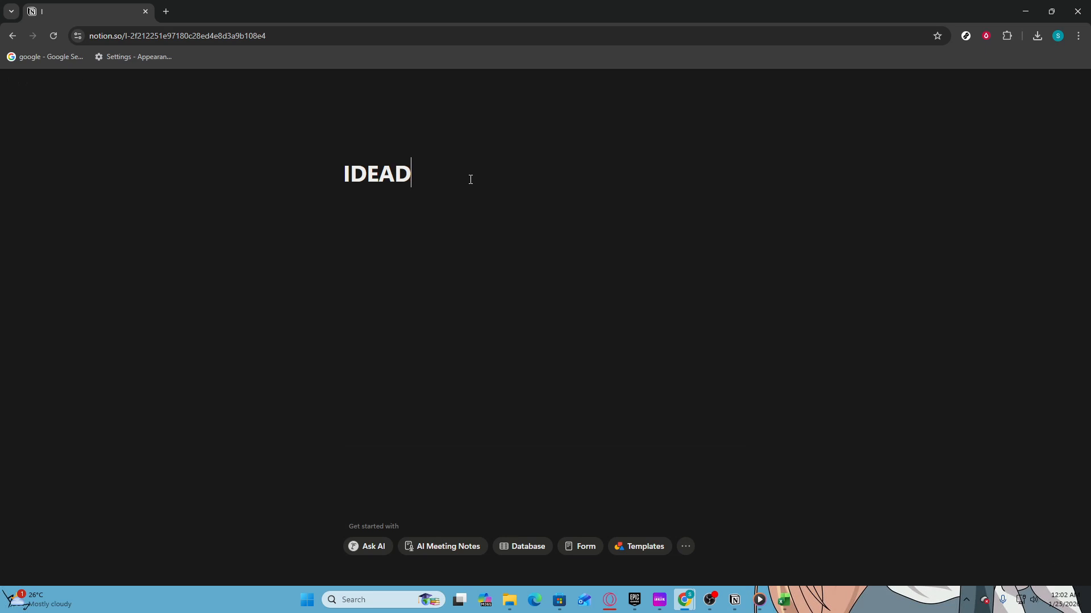
pyautogui.press('BackSpace')
pyautogui.write('S')
pyautogui.click(480, 230)
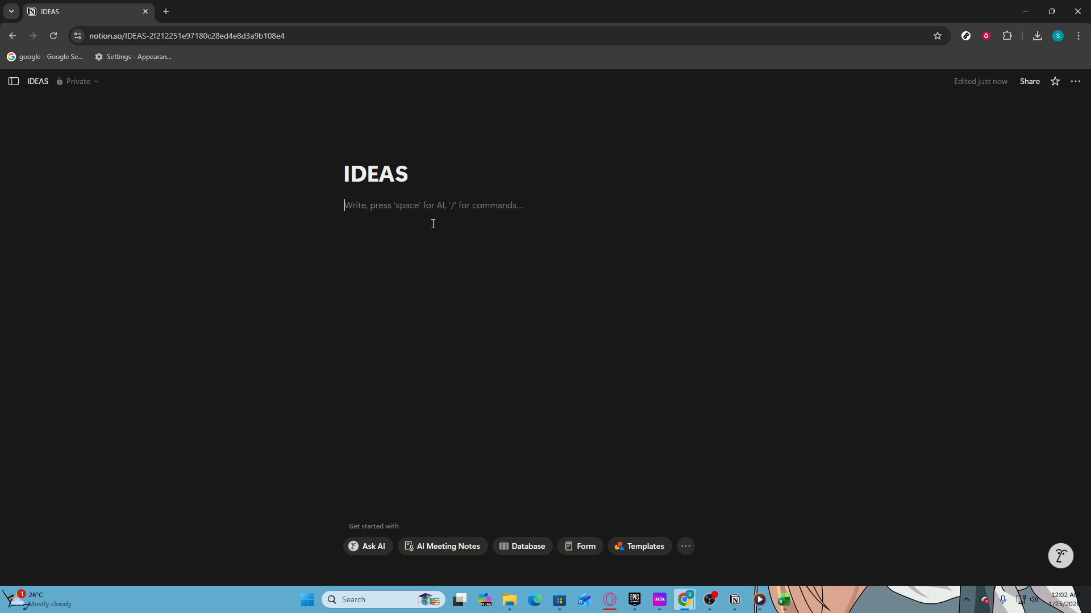
# Step: Add a bulleted list under the page title with the item "LINKS", and start an empty line below it
pyautogui.press('Up')
pyautogui.click(453, 232)
pyautogui.write('/')
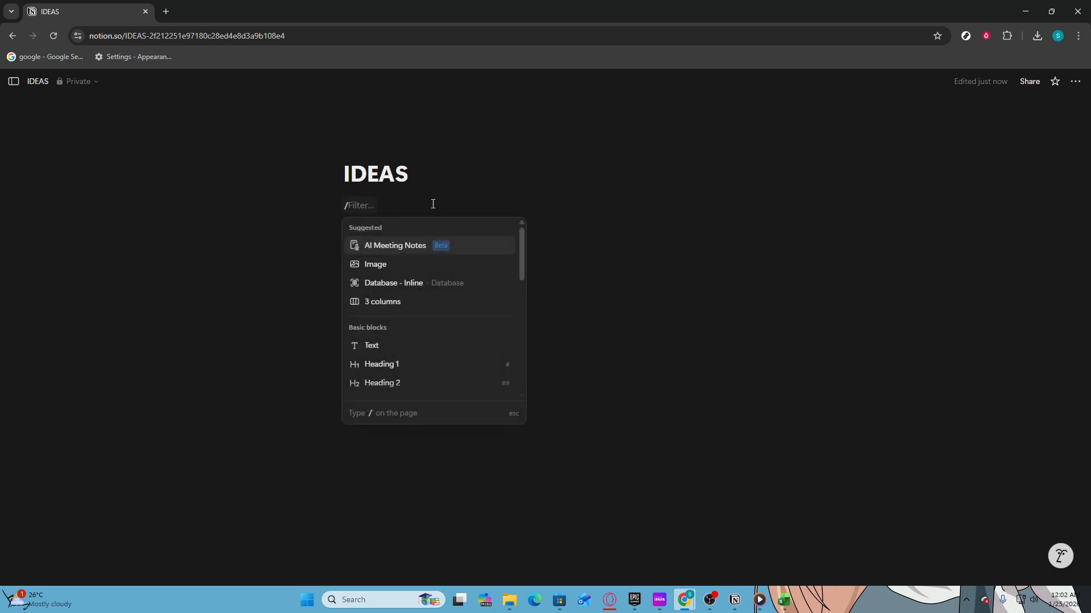
pyautogui.write('bul')
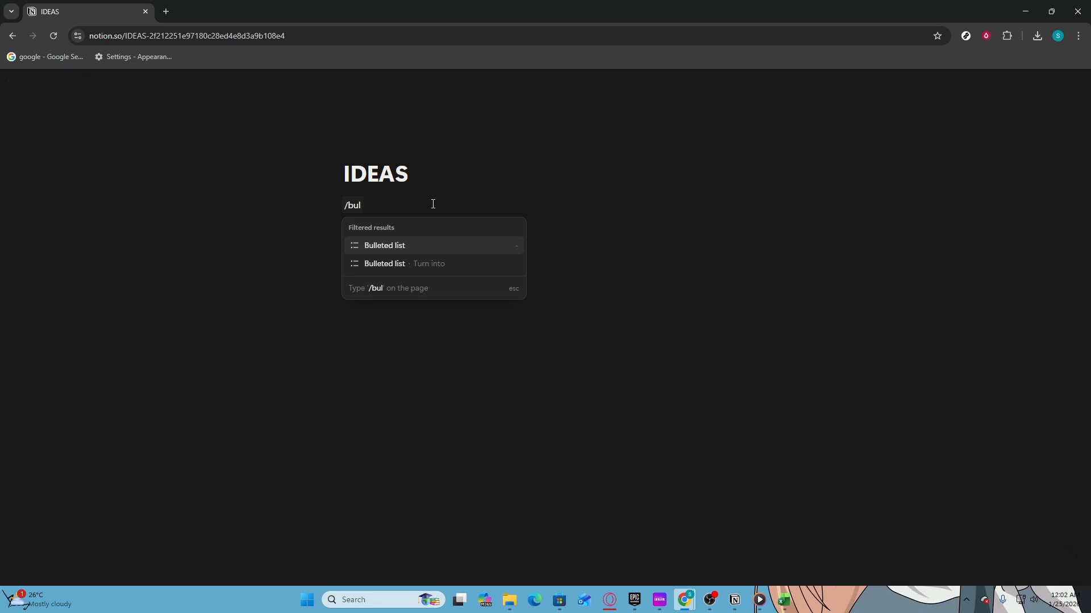
pyautogui.press('Return')
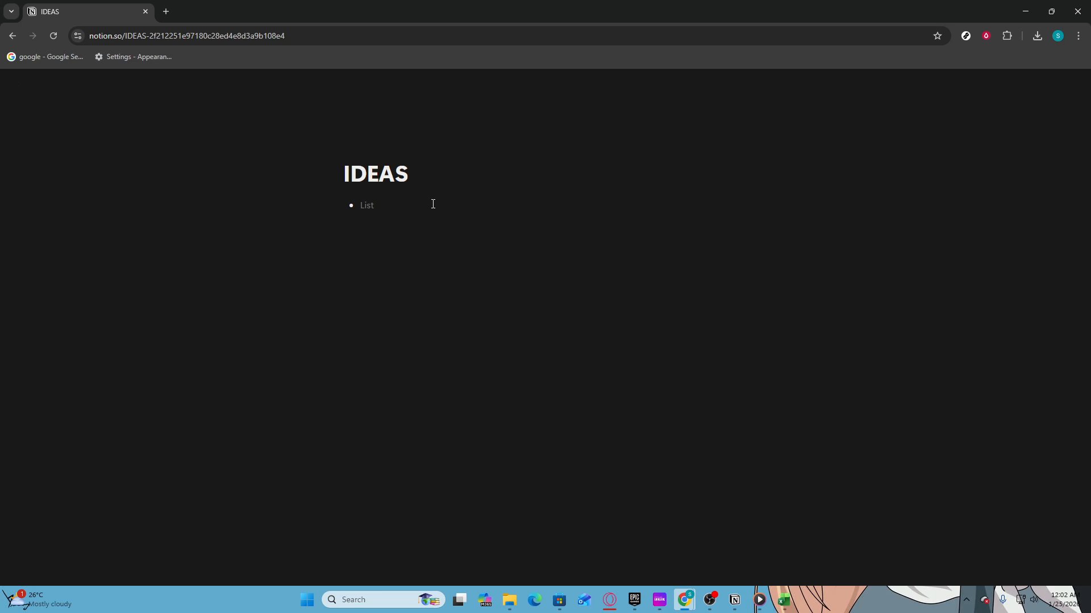
pyautogui.write('LINKS')
pyautogui.click(451, 255)
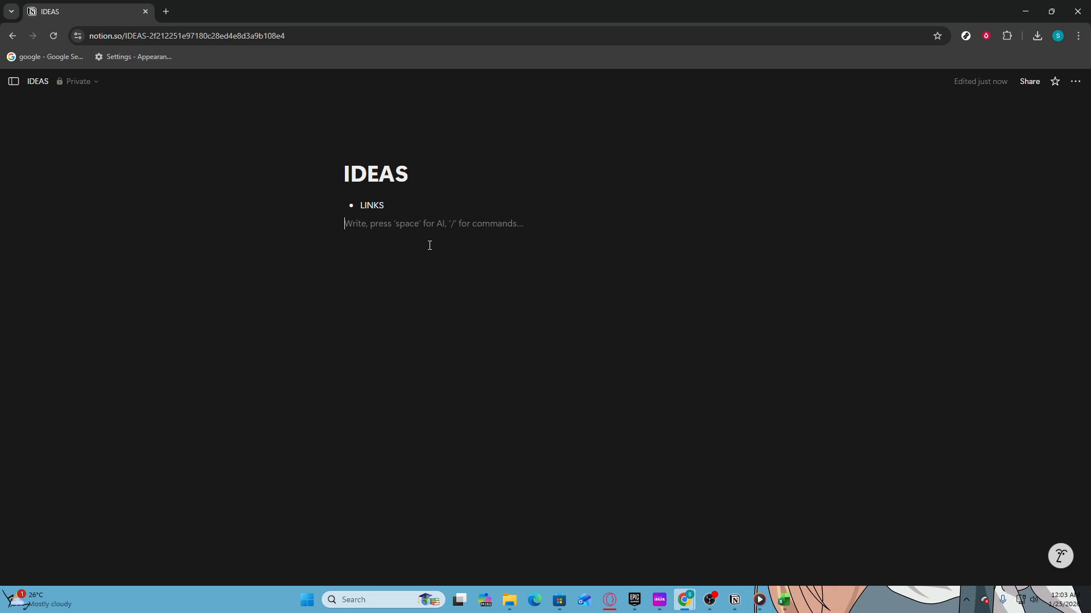
# Step: Embed the Google Drive file sample.pdf below the LINKS bullet, choosing it from the connected Drive account
pyautogui.write('/goo')
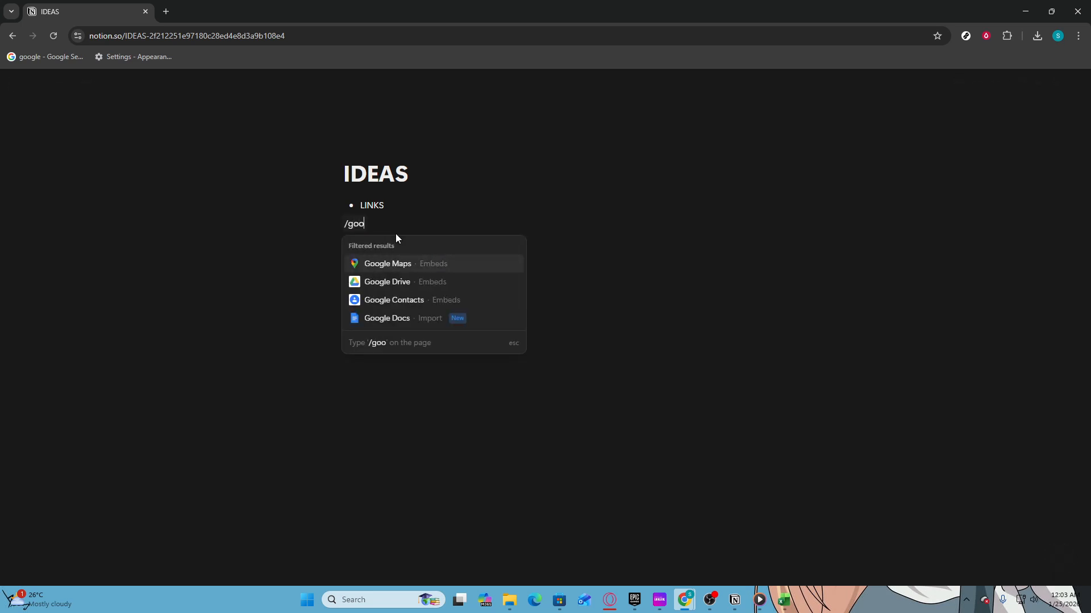
pyautogui.click(427, 282)
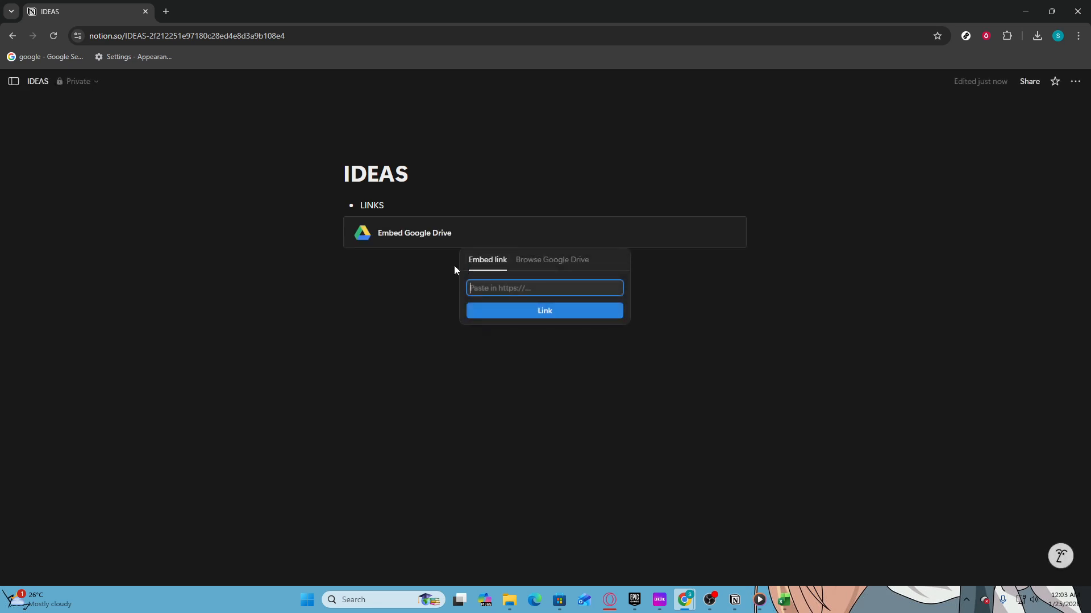
pyautogui.click(536, 260)
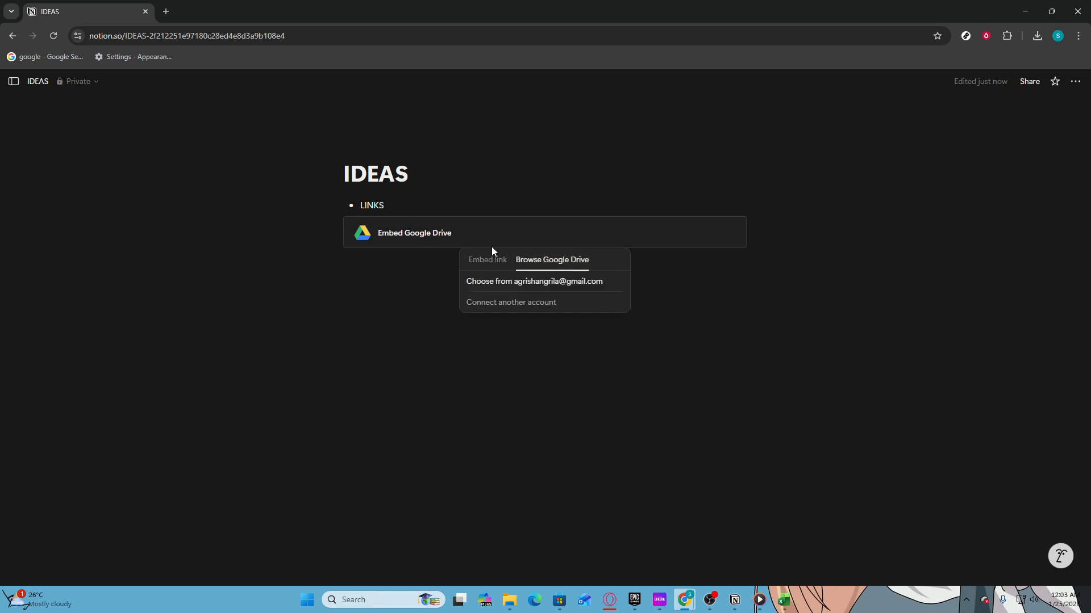
pyautogui.click(502, 260)
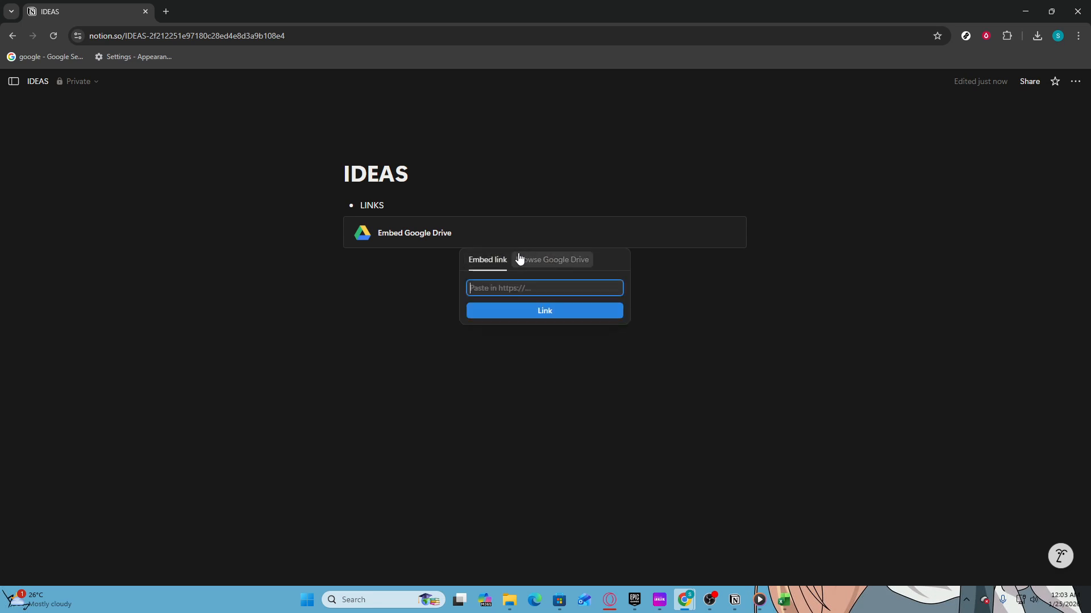
pyautogui.click(529, 261)
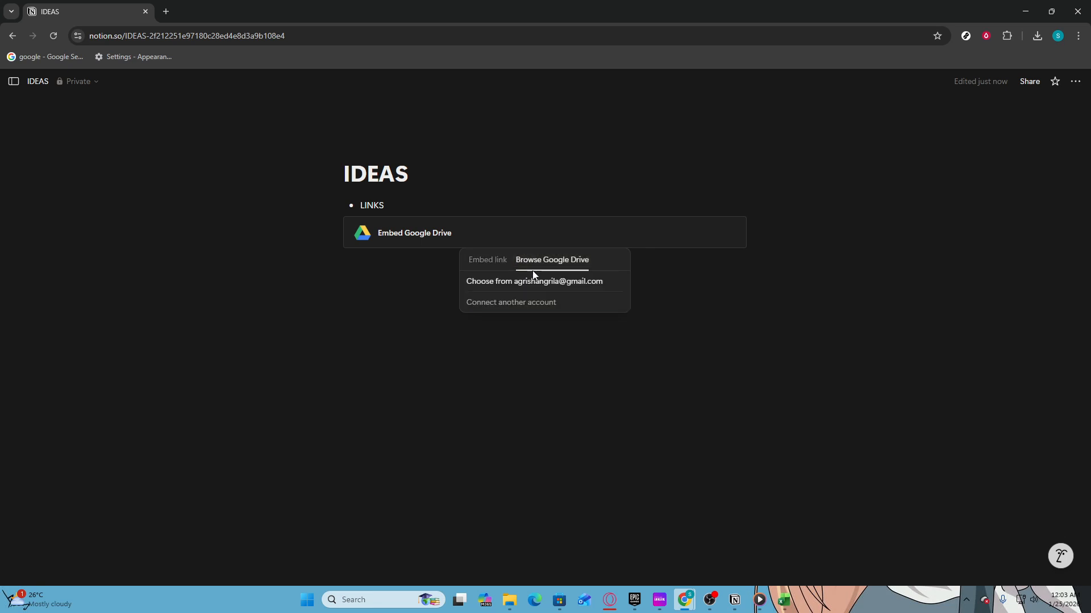
pyautogui.click(496, 284)
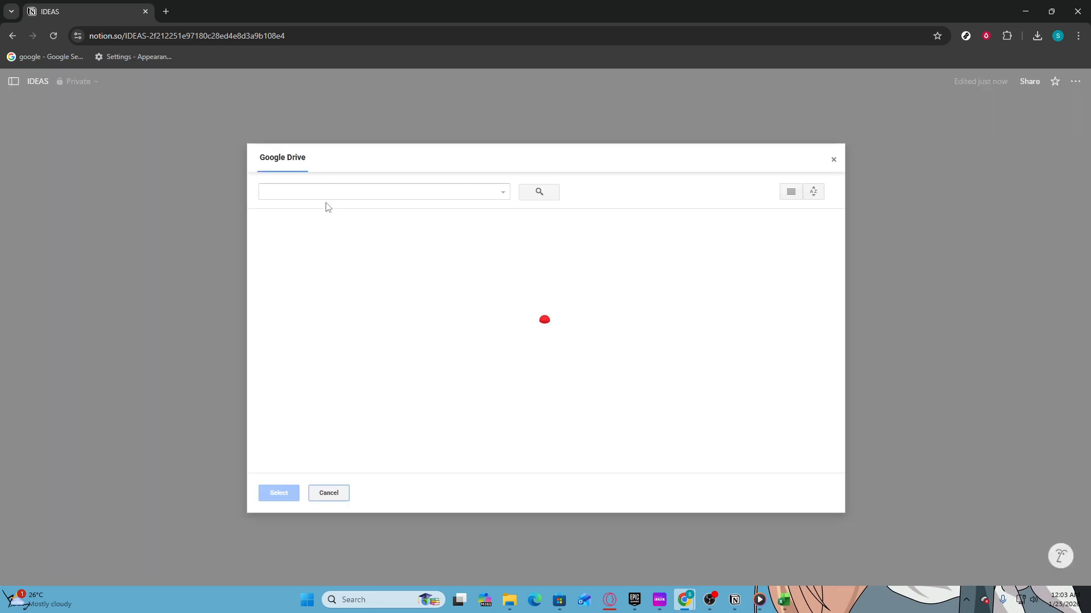
pyautogui.click(345, 259)
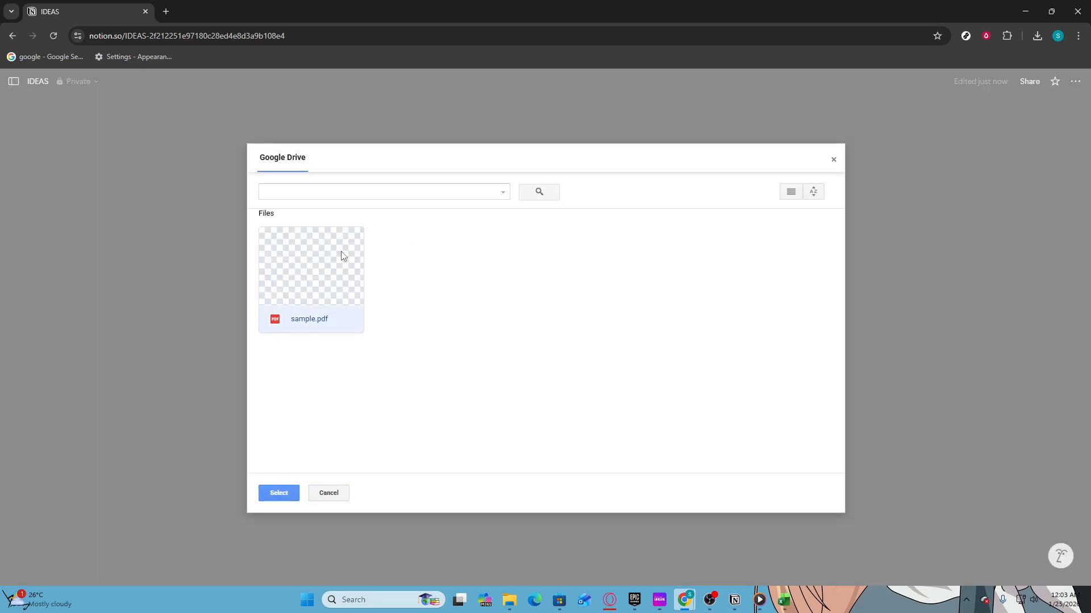
pyautogui.click(275, 492)
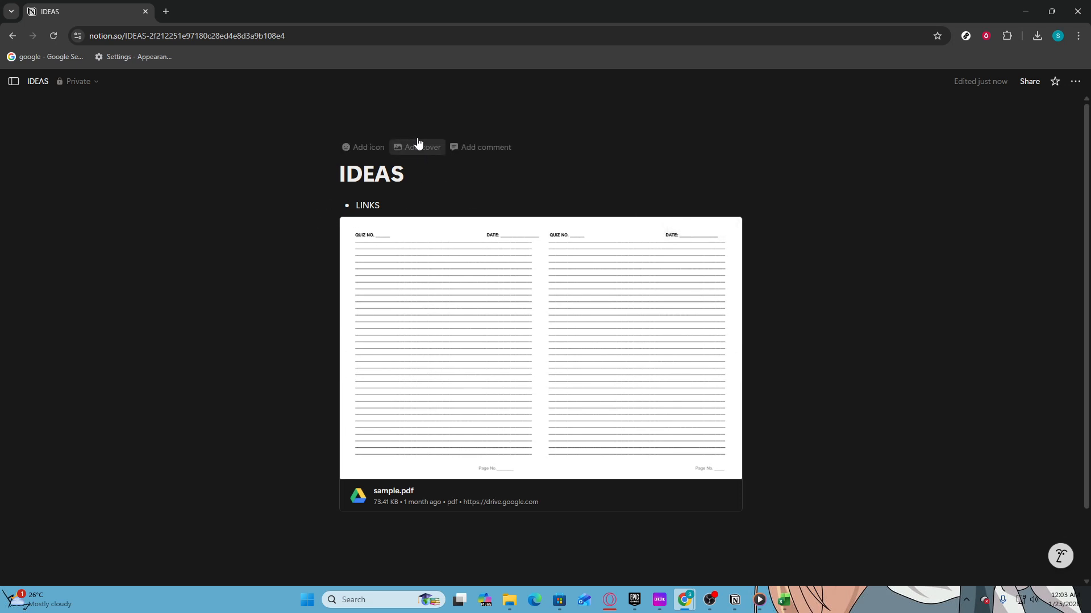
# Step: Add a cover image to the IDEAS page
pyautogui.click(415, 148)
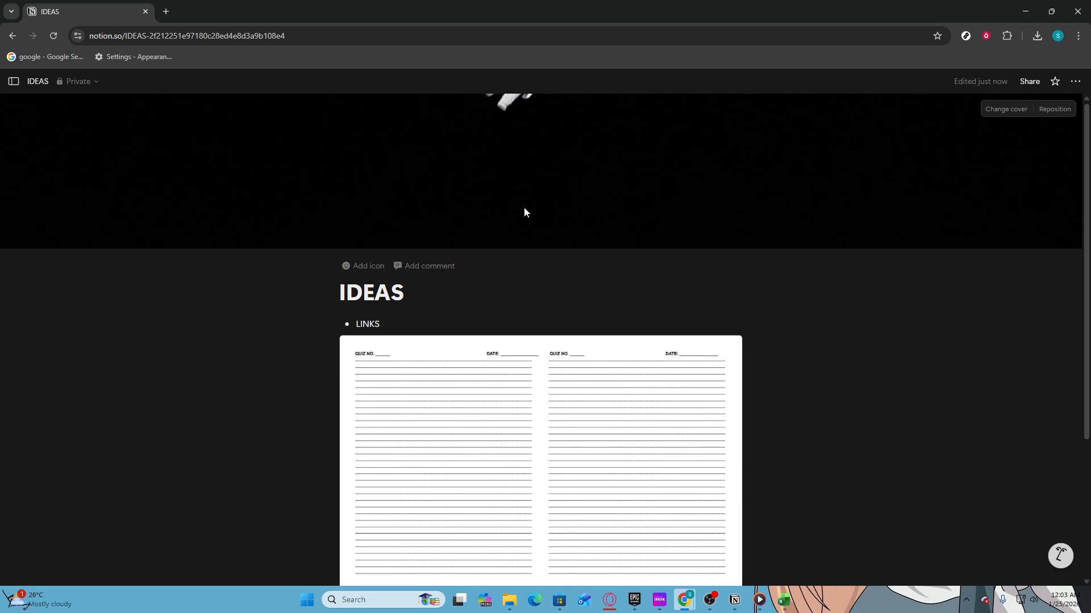
# Step: Insert a 3 columns layout on the empty line below the sample.pdf embed
pyautogui.scroll(-3, 531, 312)
pyautogui.click(392, 458)
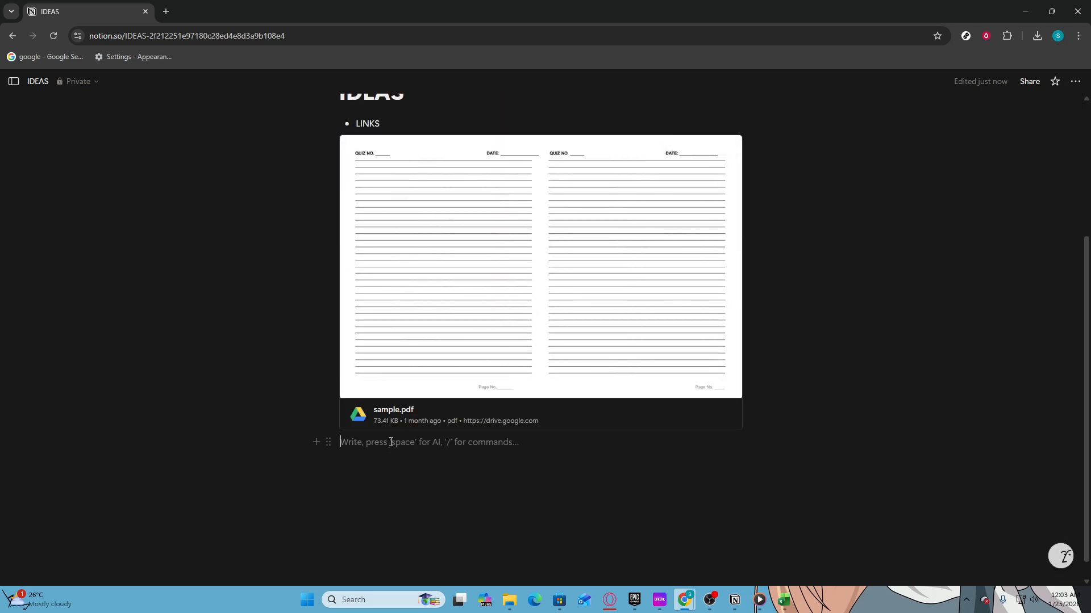
pyautogui.write('/')
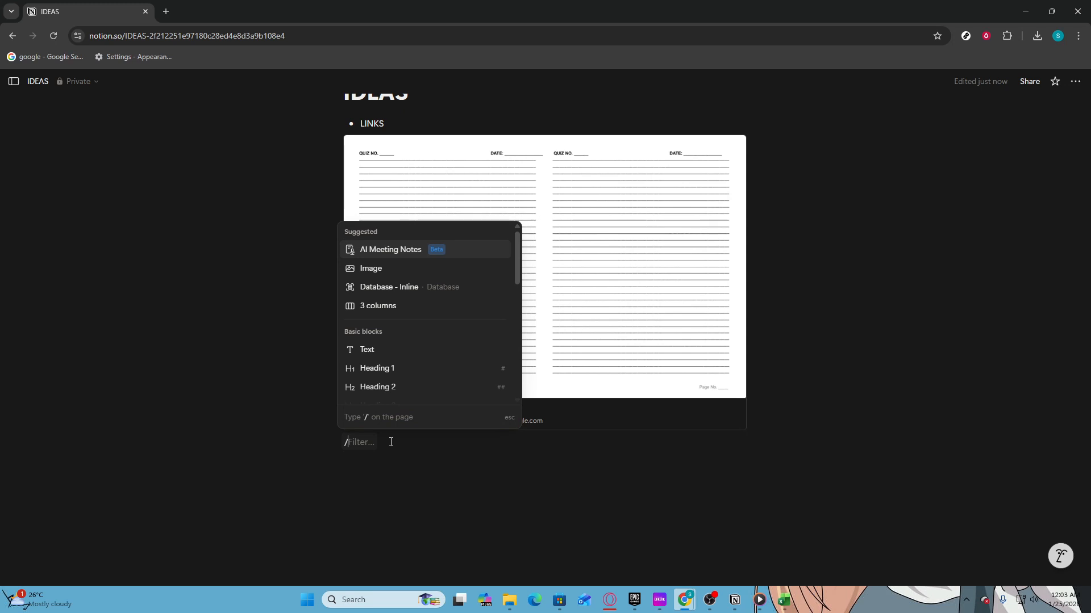
pyautogui.click(959, 151)
pyautogui.scroll(2, 869, 169)
pyautogui.scroll(2, 869, 170)
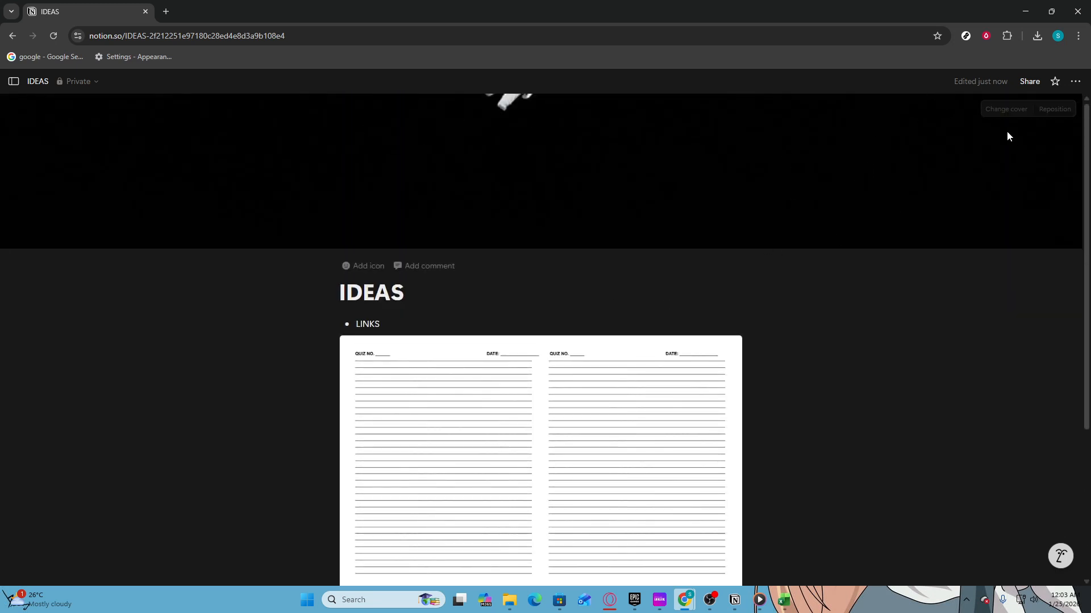
pyautogui.scroll(-4, 535, 370)
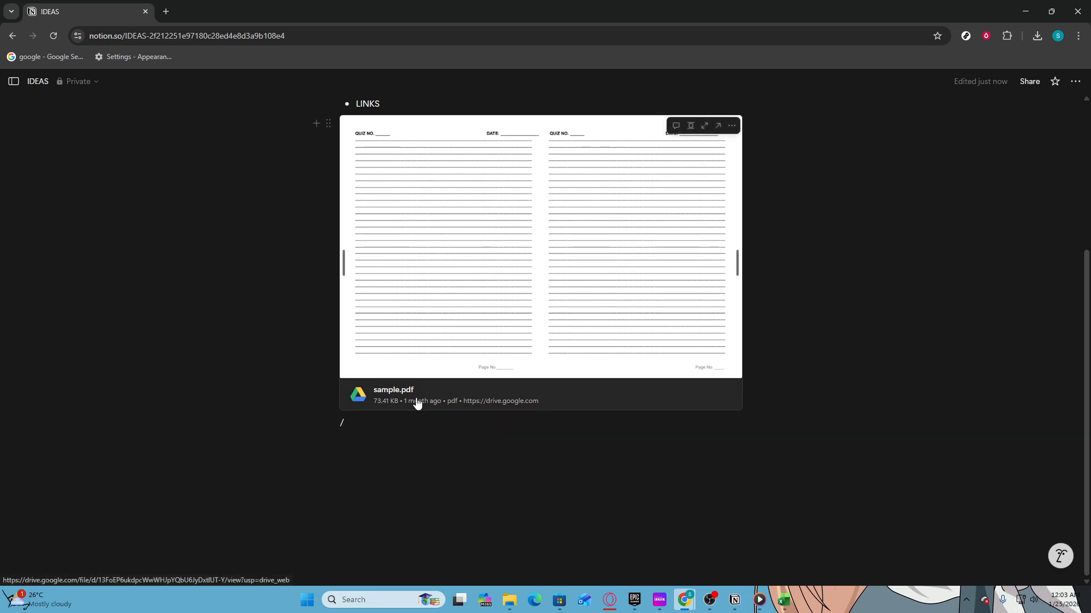
pyautogui.press('BackSpace')
pyautogui.write('/')
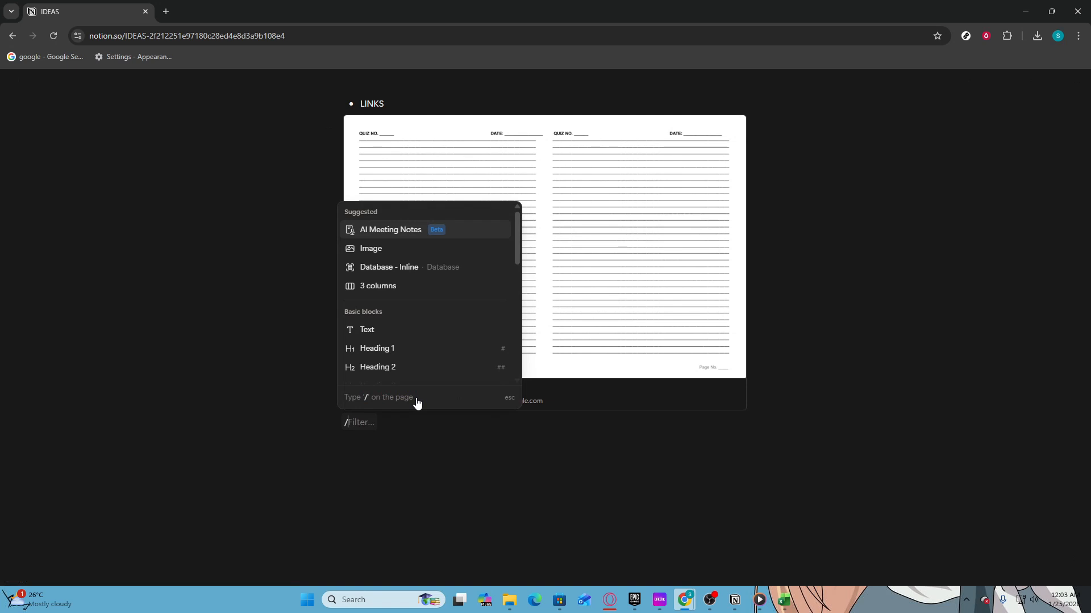
pyautogui.press('BackSpace')
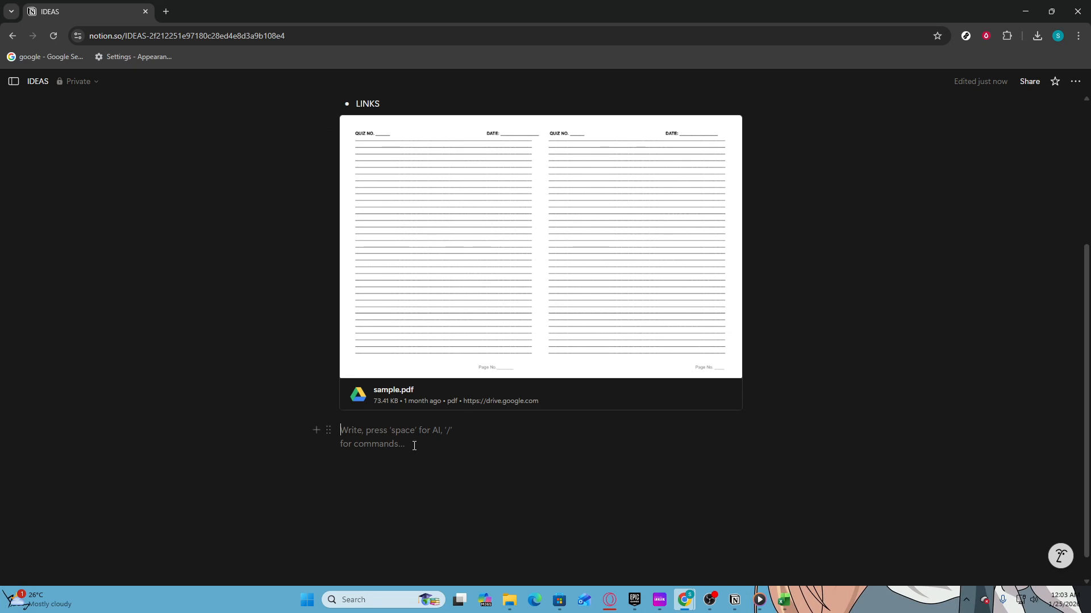
# Step: Insert an image block in the first column and search Unsplash for "gaming" pictures
pyautogui.write('/')
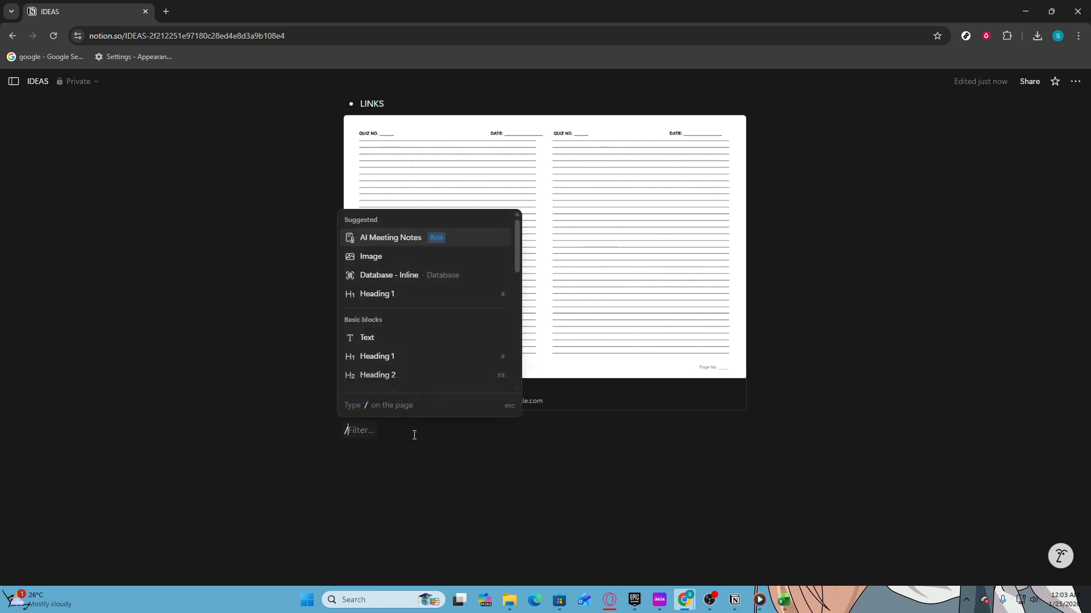
pyautogui.write('image')
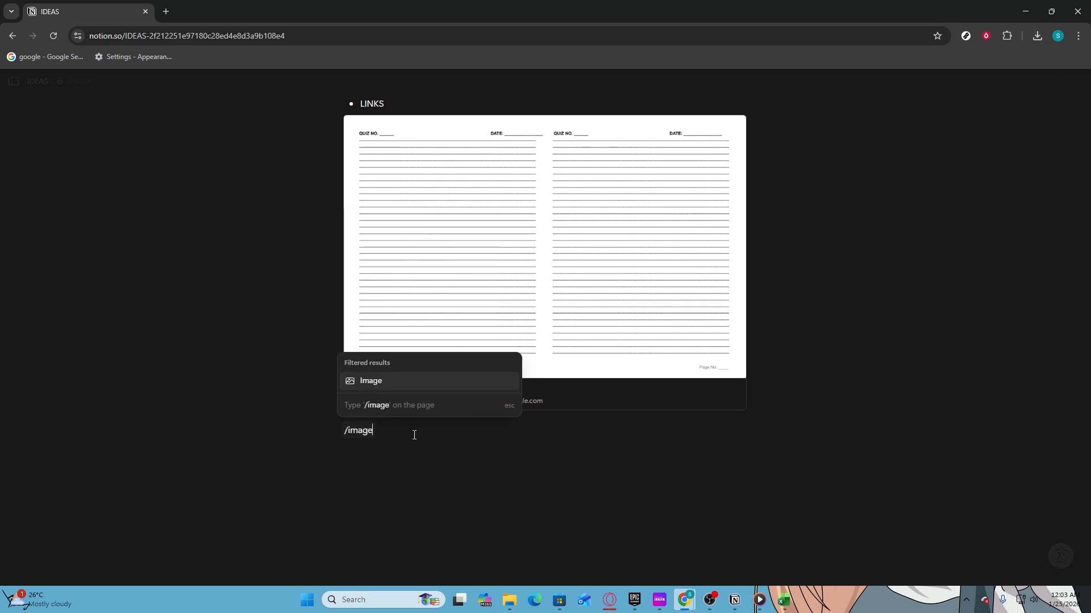
pyautogui.click(389, 380)
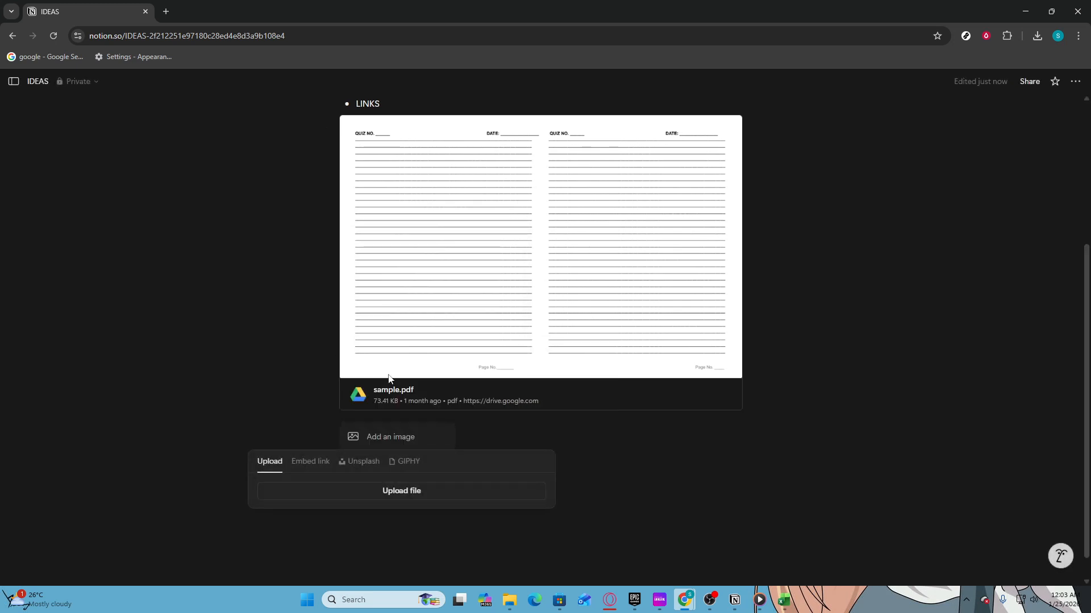
pyautogui.click(360, 461)
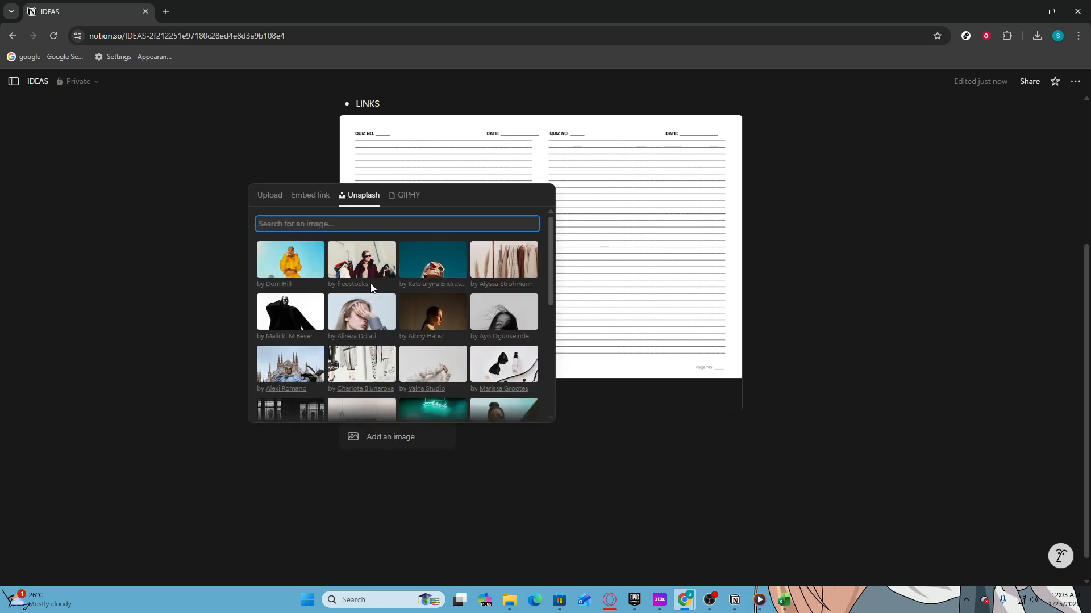
pyautogui.write('ga')
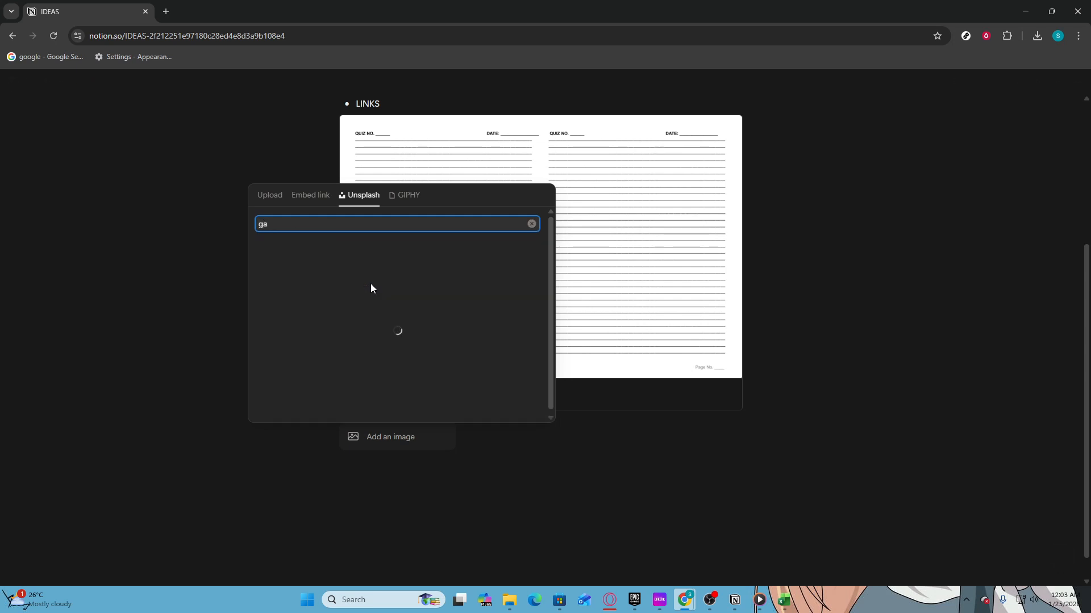
pyautogui.write('ming')
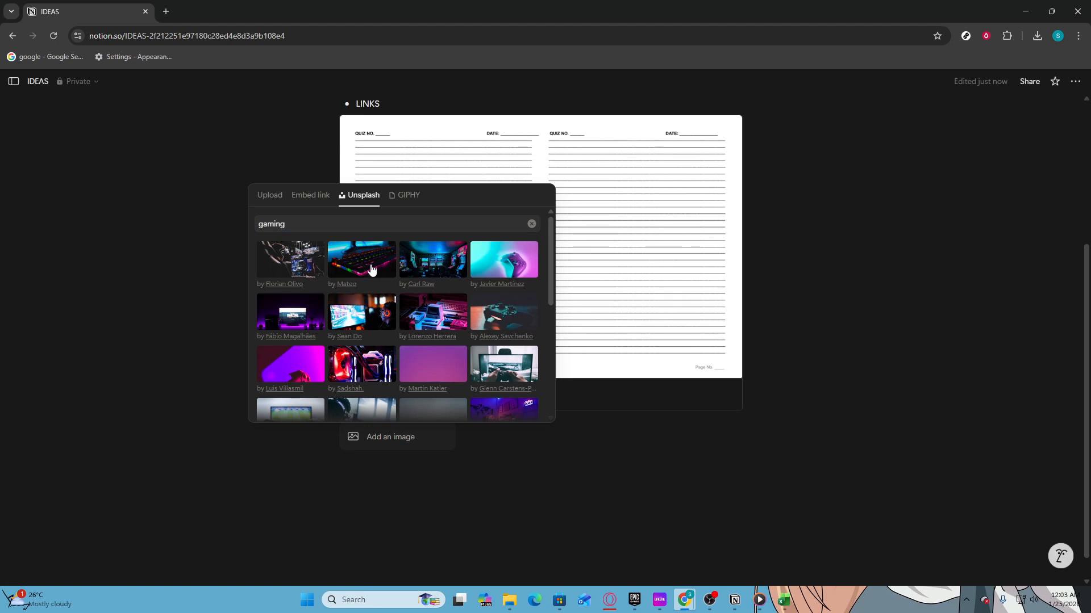
pyautogui.click(487, 471)
# Step: Insert a callout in the second column containing the lines "ideas" and "hey"
pyautogui.scroll(-1, 471, 443)
pyautogui.click(518, 413)
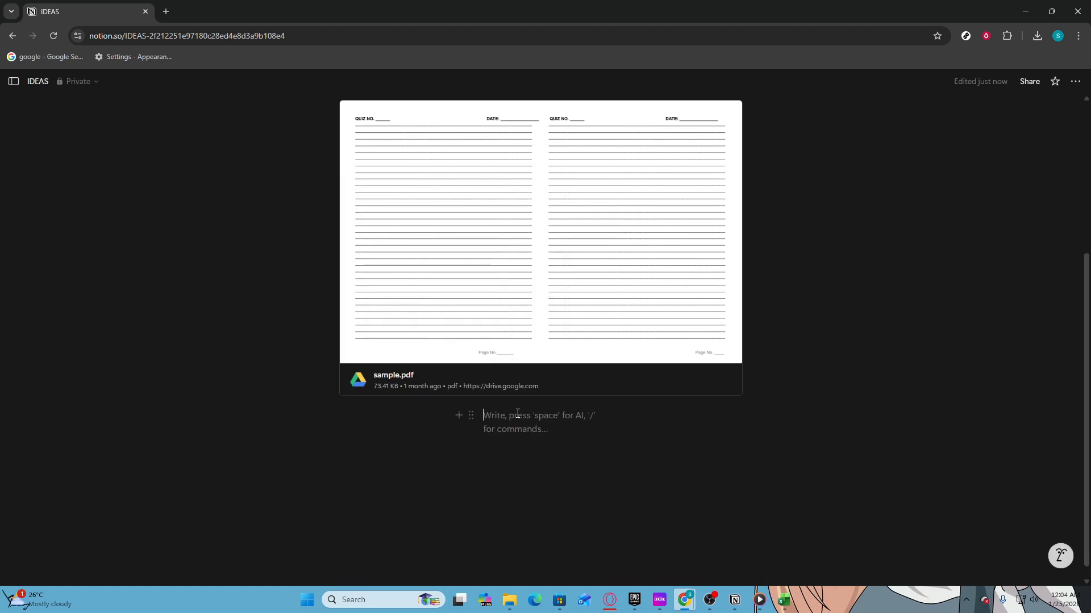
pyautogui.write('/cal')
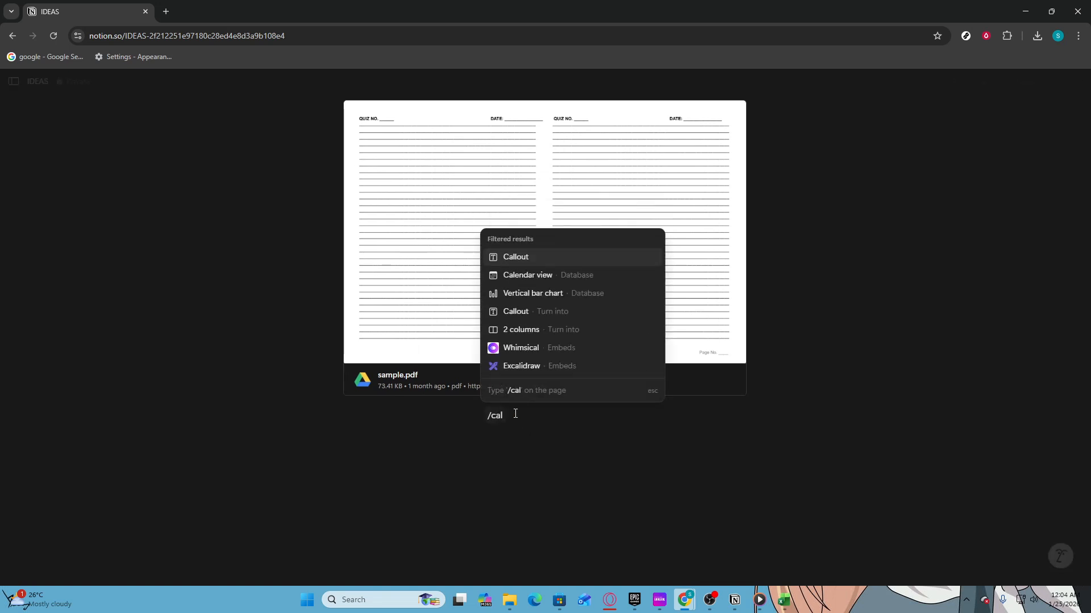
pyautogui.press('Return')
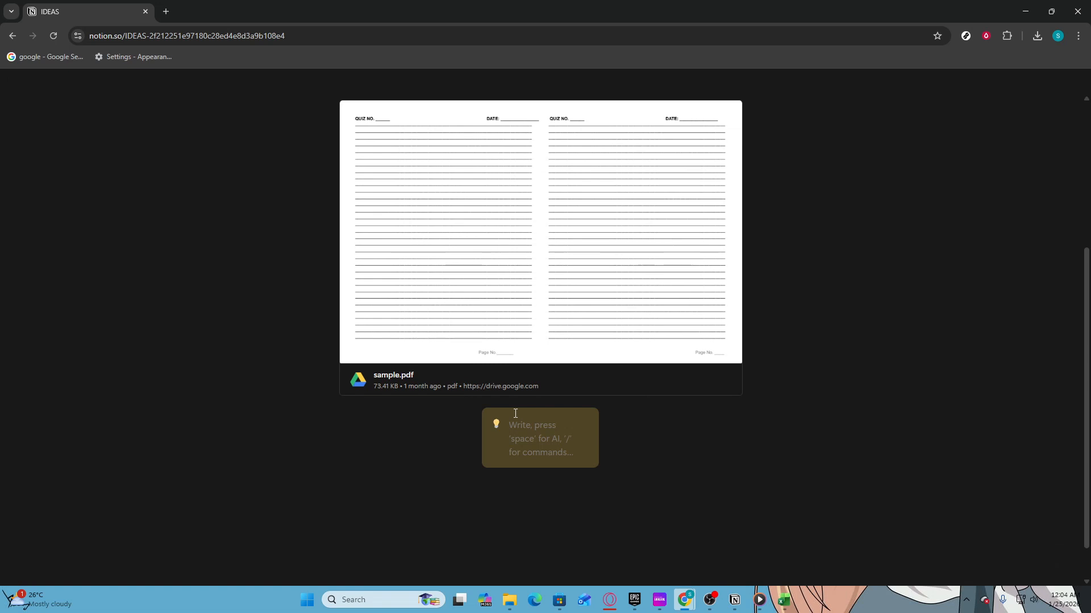
pyautogui.write('ideas')
pyautogui.press('Return')
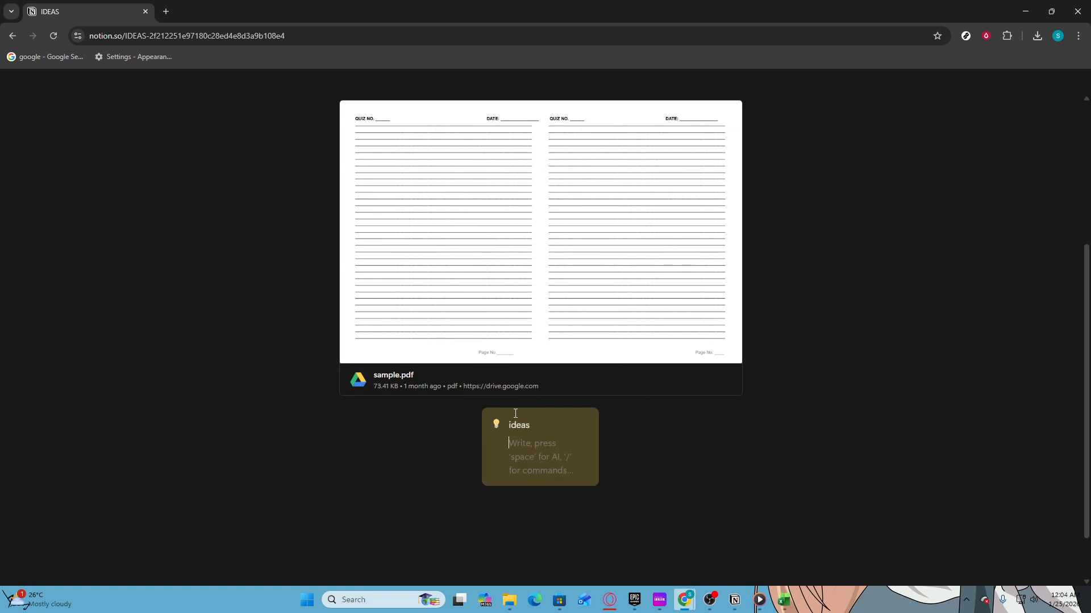
pyautogui.write('hey')
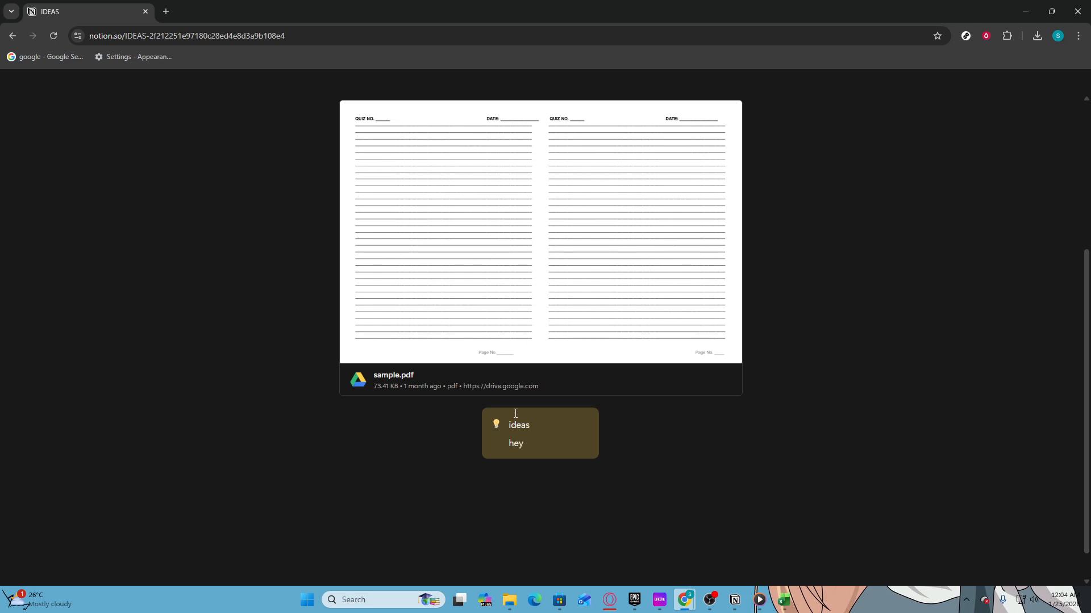
# Step: Insert a to-do list in the third column, beside the callout, with the items "plan 1" and "plan2"
pyautogui.click(645, 428)
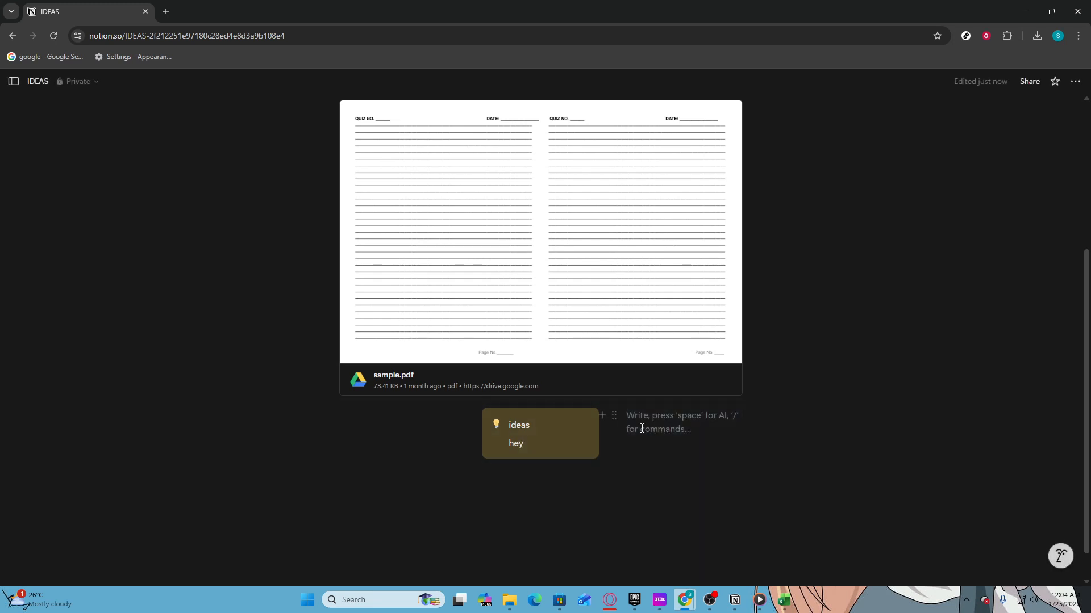
pyautogui.write('/t')
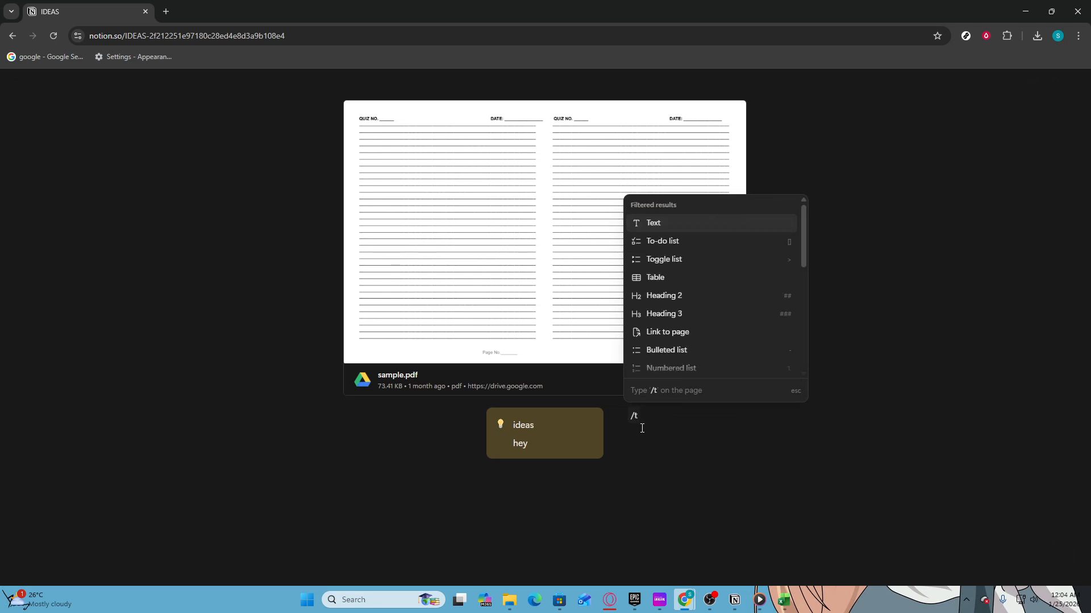
pyautogui.write('o')
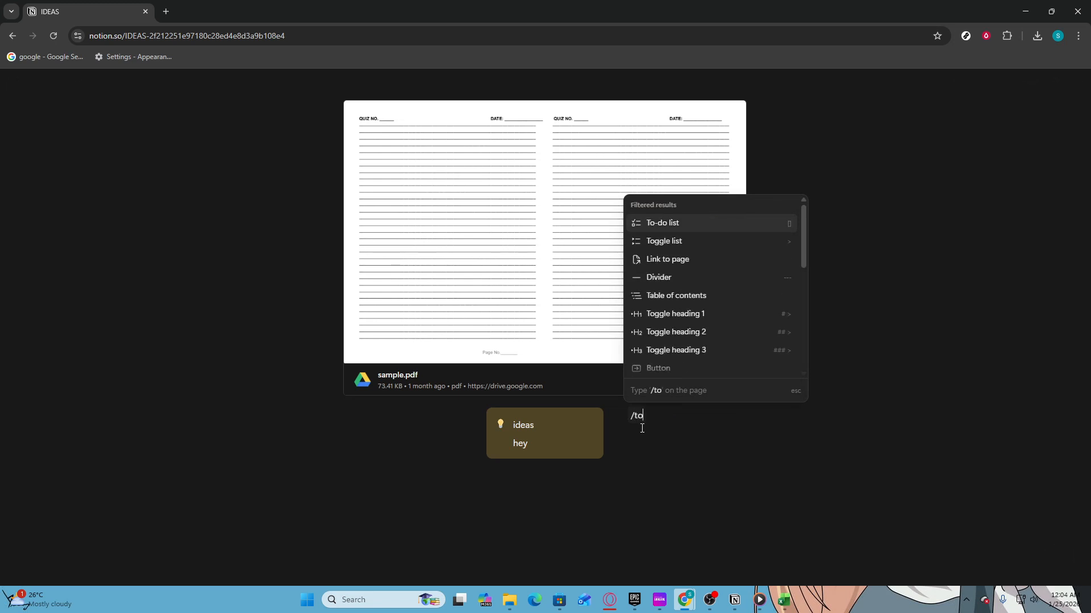
pyautogui.click(678, 226)
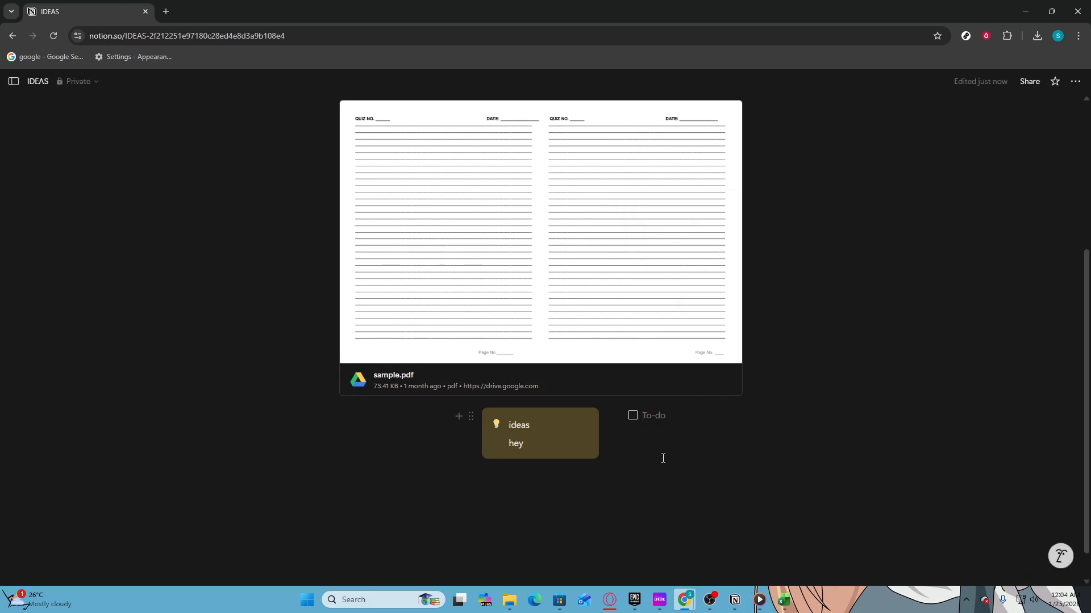
pyautogui.write('plan')
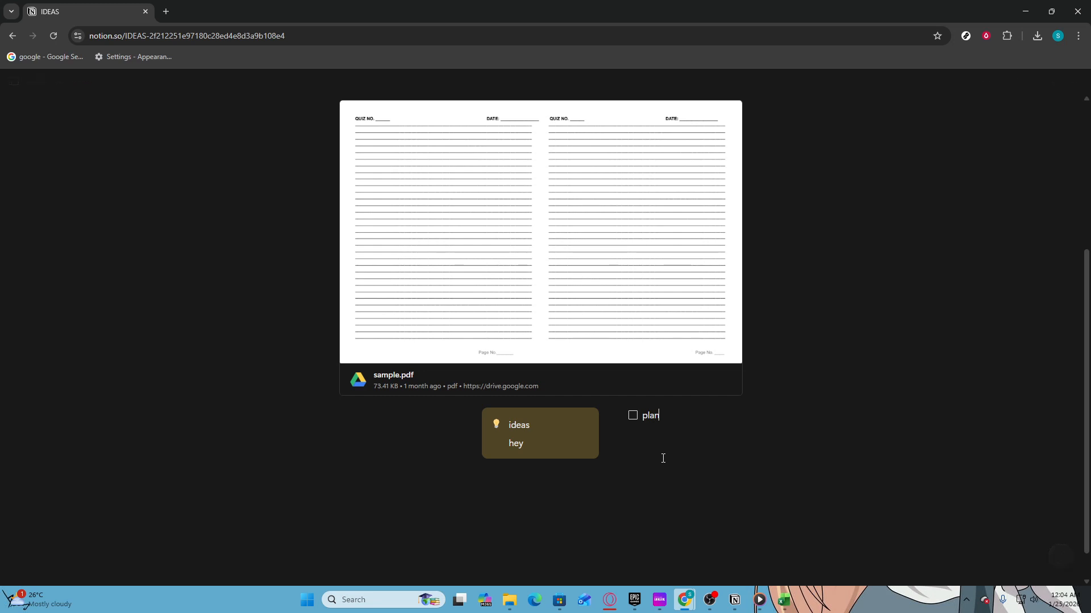
pyautogui.write(' 1')
pyautogui.press('Return')
pyautogui.write('plan2')
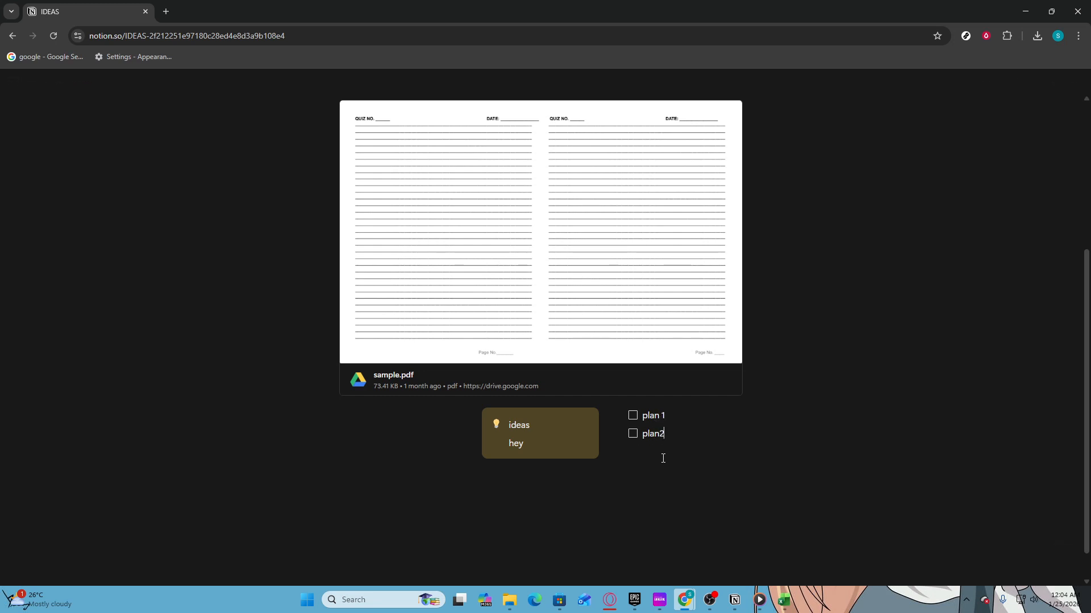